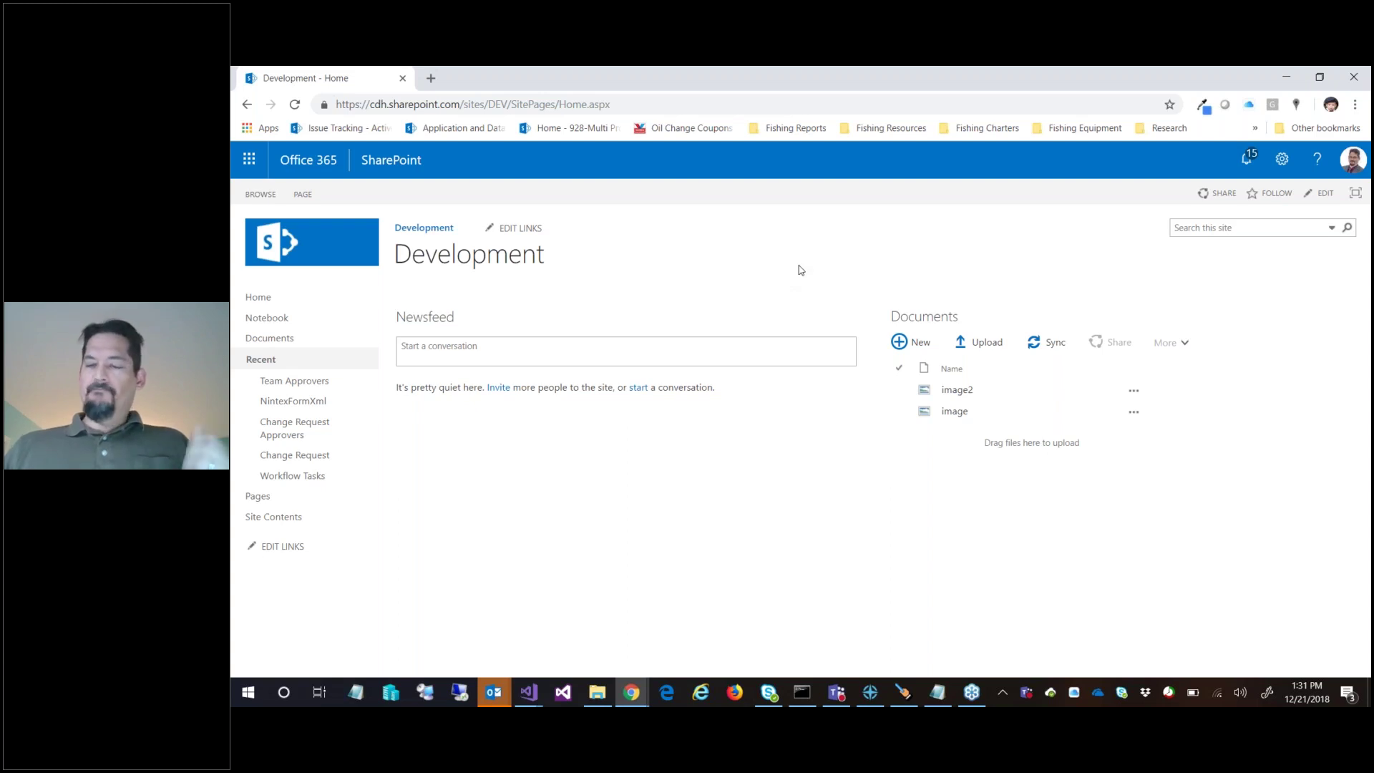
Switch to the Change Request list browser window and scroll through it
{"action": "left_click", "coordinate": [631, 692]}
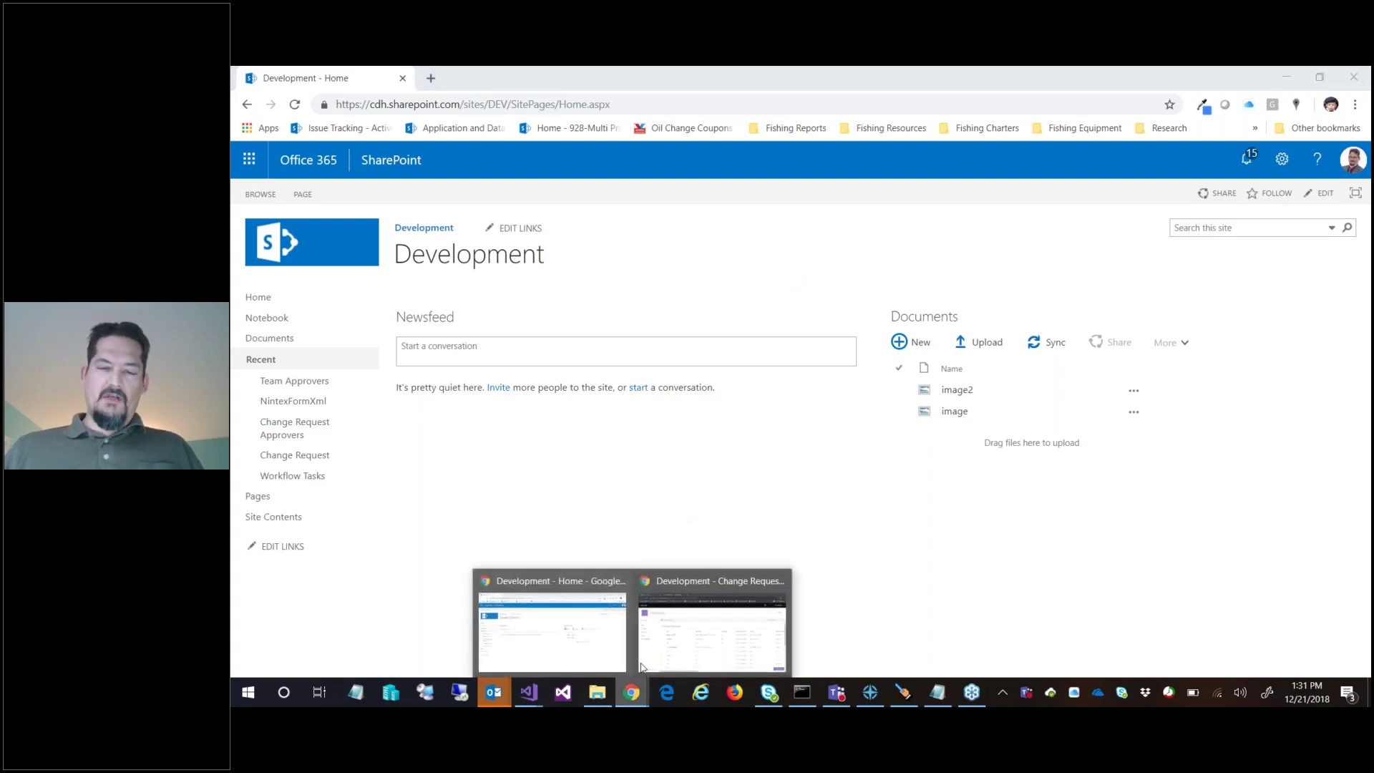
{"action": "left_click", "coordinate": [676, 627]}
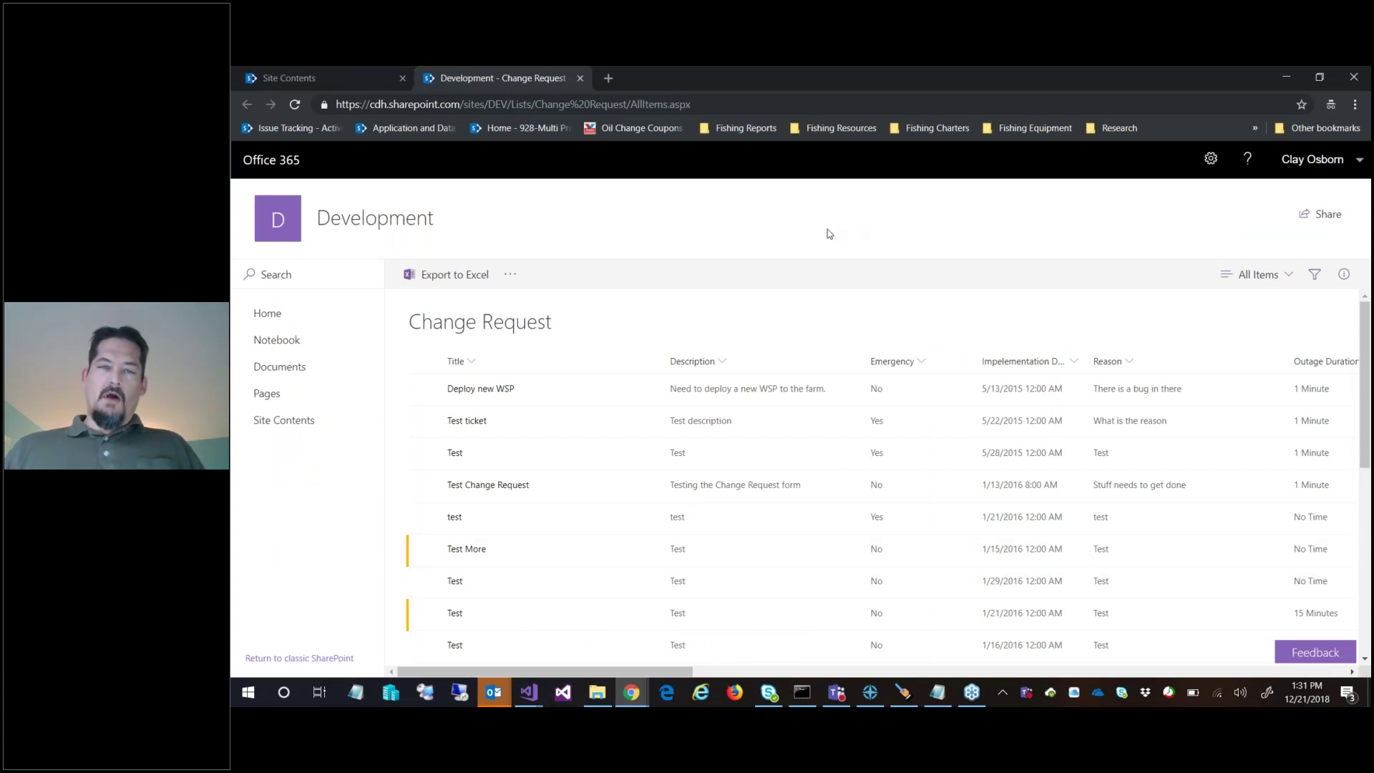
{"action": "scroll", "coordinate": [599, 487], "scroll_direction": "down", "scroll_amount": 5}
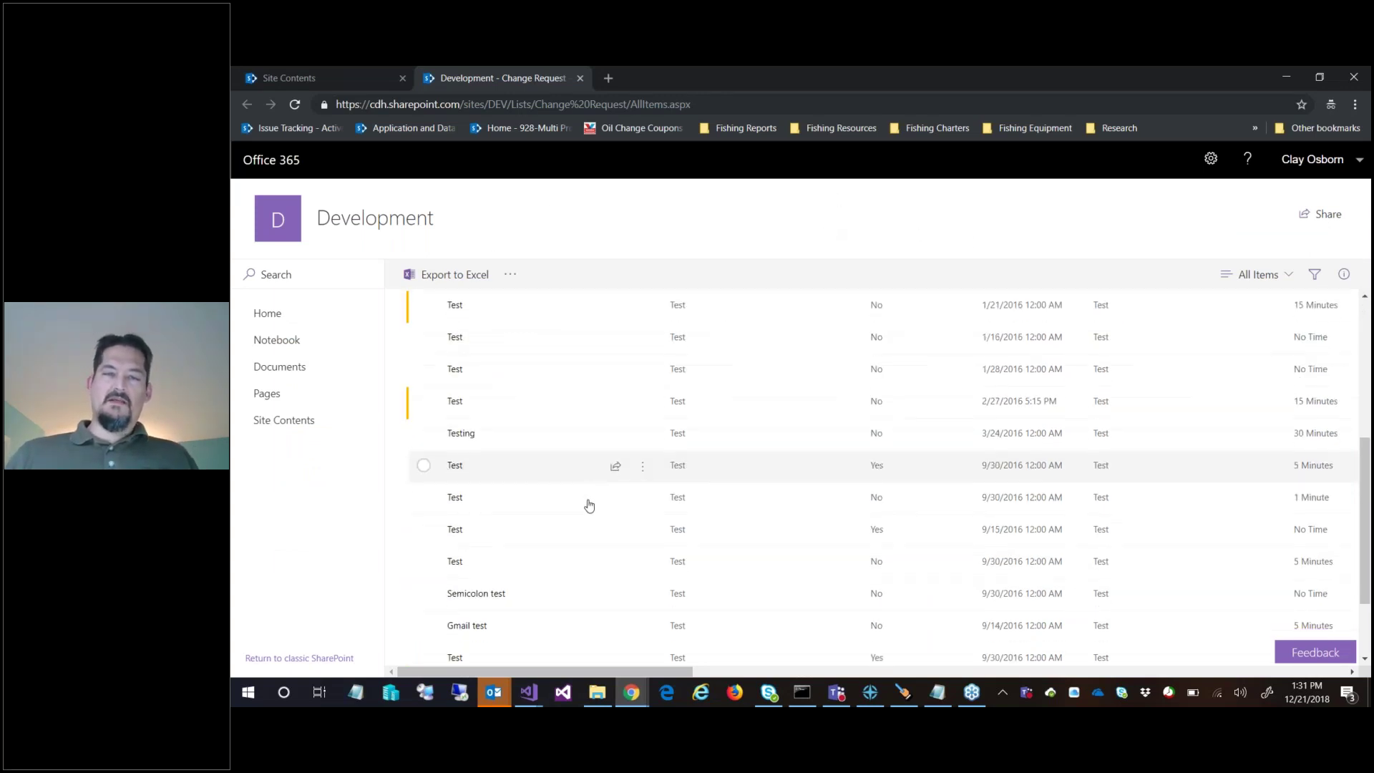
{"action": "scroll", "coordinate": [592, 500], "scroll_direction": "up", "scroll_amount": 5}
{"action": "scroll", "coordinate": [600, 501], "scroll_direction": "up", "scroll_amount": 1}
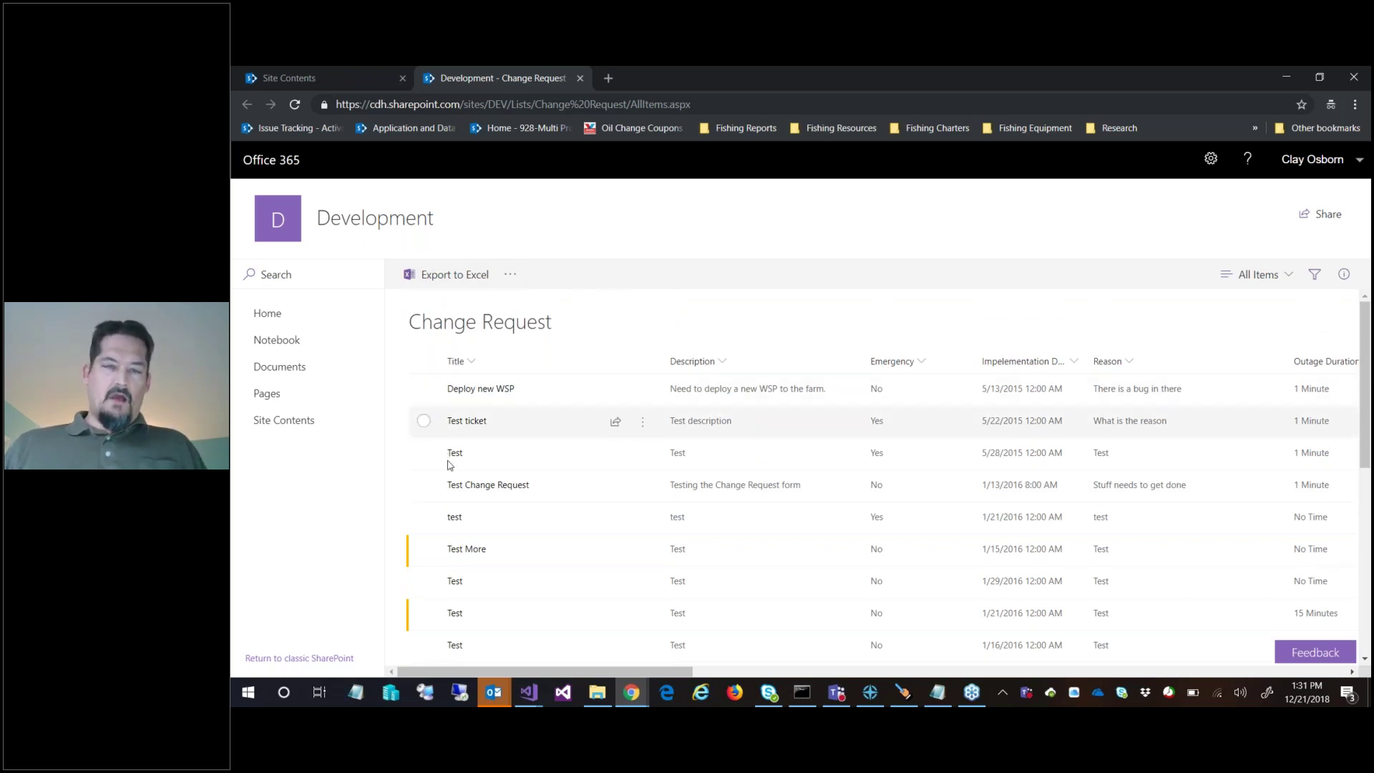
{"action": "scroll", "coordinate": [1231, 306], "scroll_direction": "down", "scroll_amount": 3}
{"action": "scroll", "coordinate": [813, 320], "scroll_direction": "up", "scroll_amount": 4}
{"action": "scroll", "coordinate": [610, 350], "scroll_direction": "down", "scroll_amount": 5}
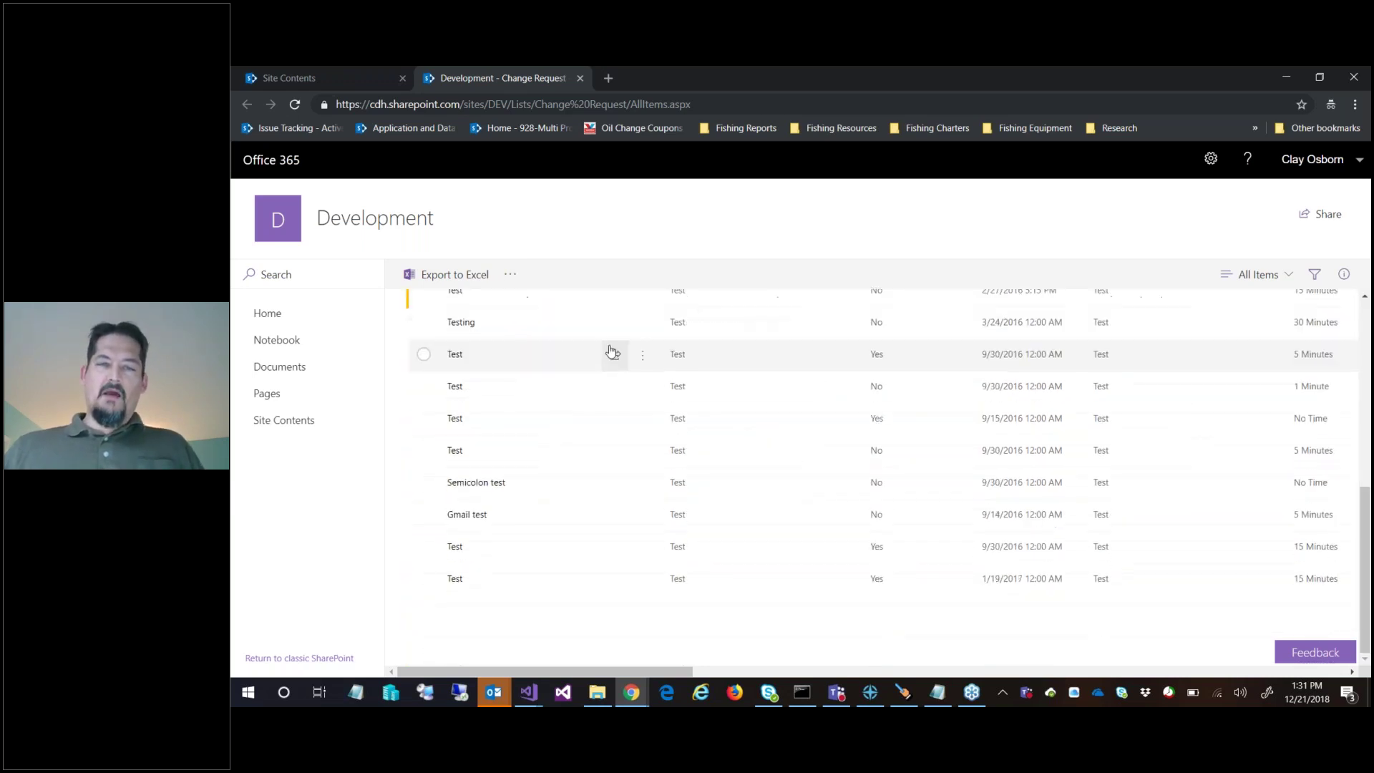
{"action": "scroll", "coordinate": [821, 304], "scroll_direction": "up", "scroll_amount": 5}
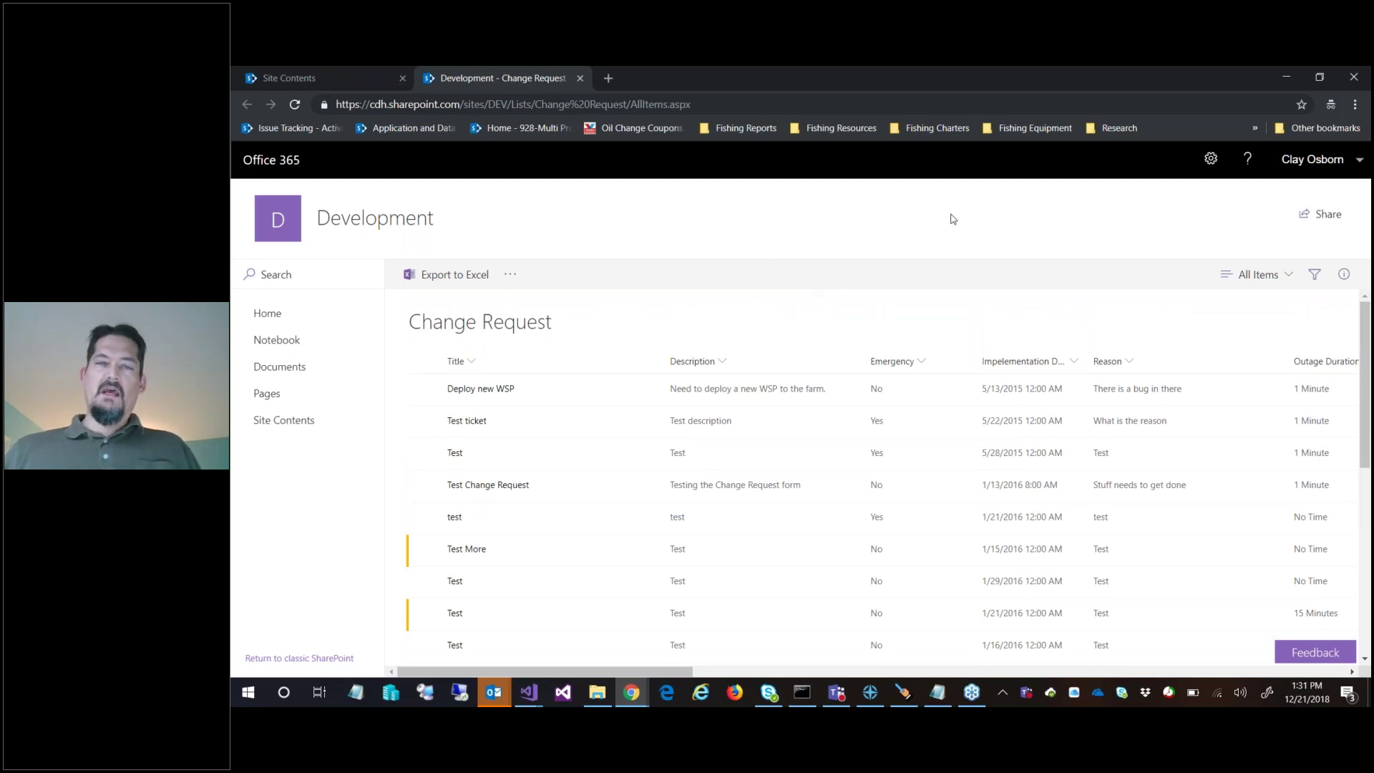
Glance at the settings menu, then return to the Development home page
{"action": "left_click", "coordinate": [1211, 158]}
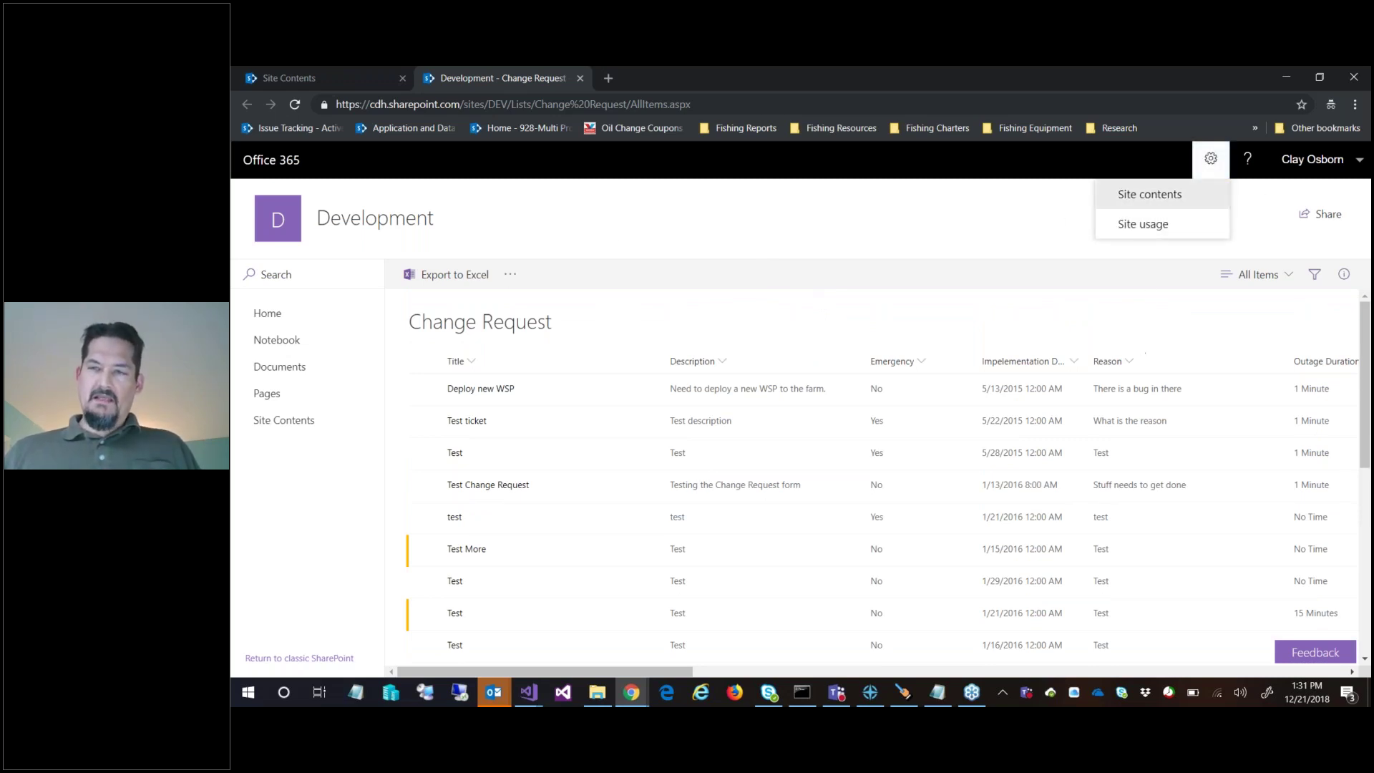
{"action": "left_click", "coordinate": [508, 237]}
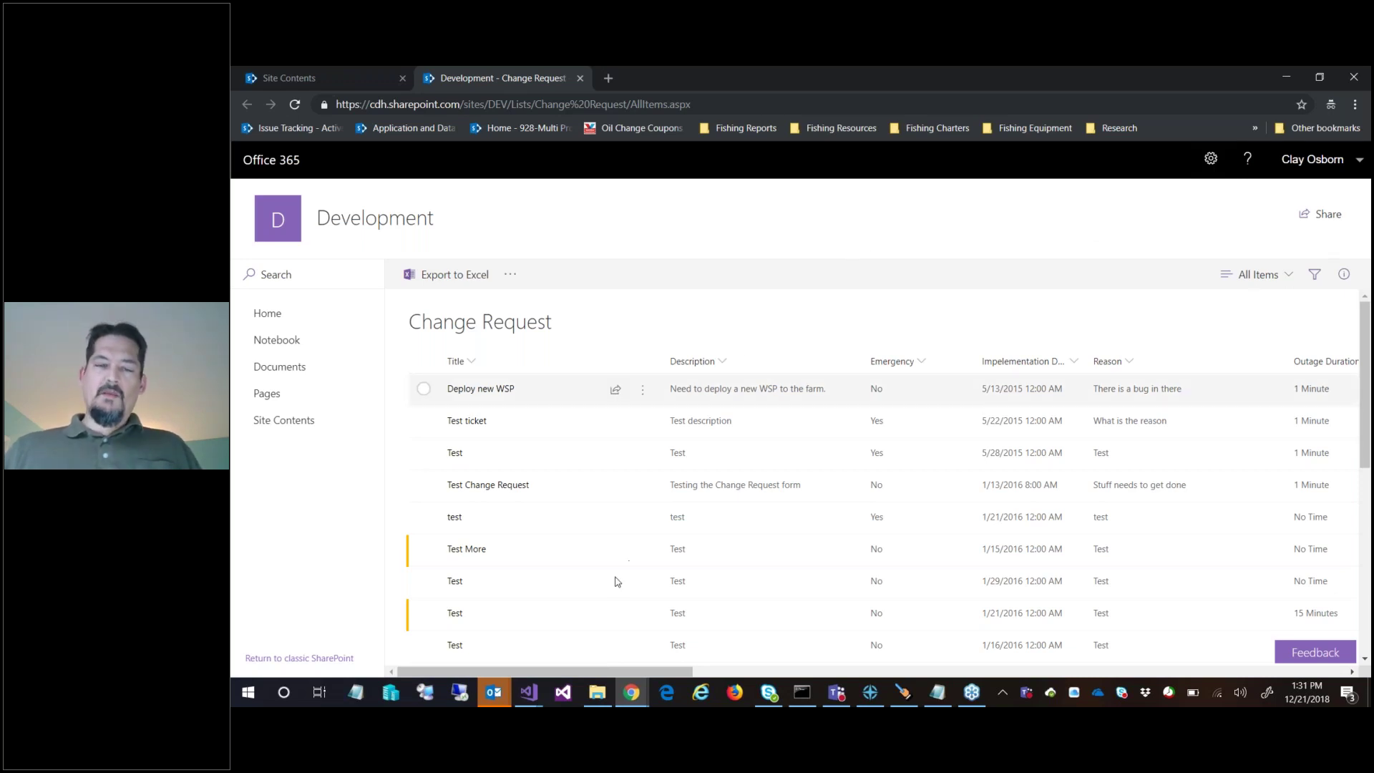
{"action": "mouse_move", "coordinate": [638, 705]}
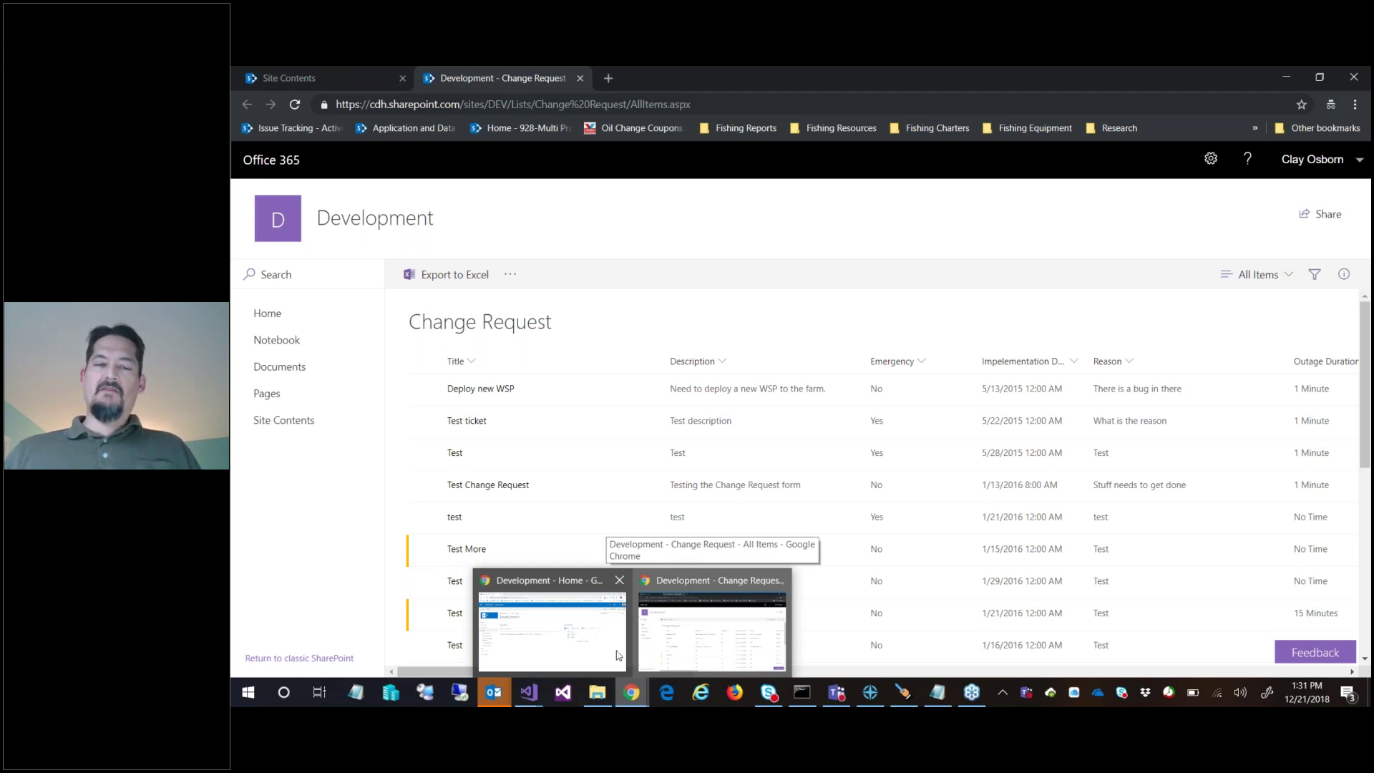
{"action": "left_click", "coordinate": [558, 633]}
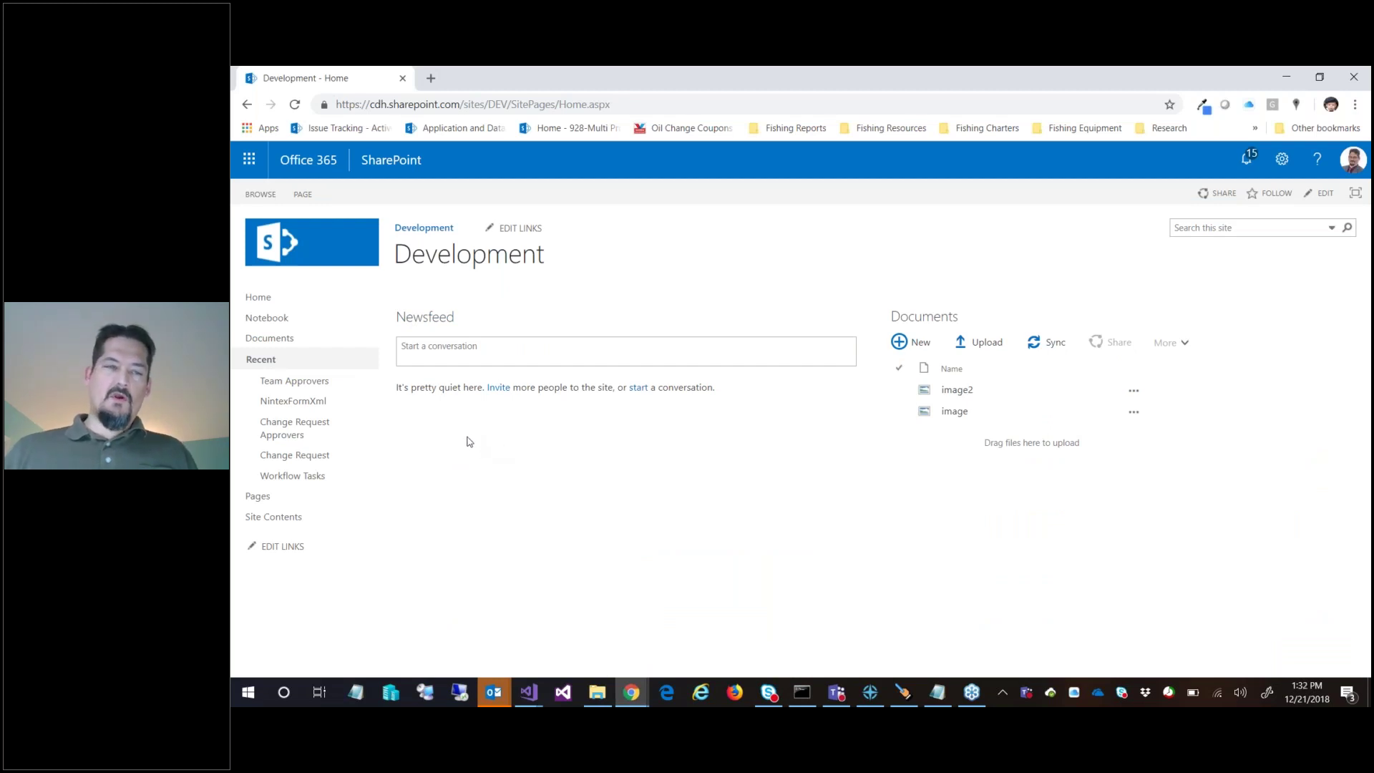
Open the Change Request list from Site Contents and go to its list permissions
{"action": "left_click", "coordinate": [297, 516]}
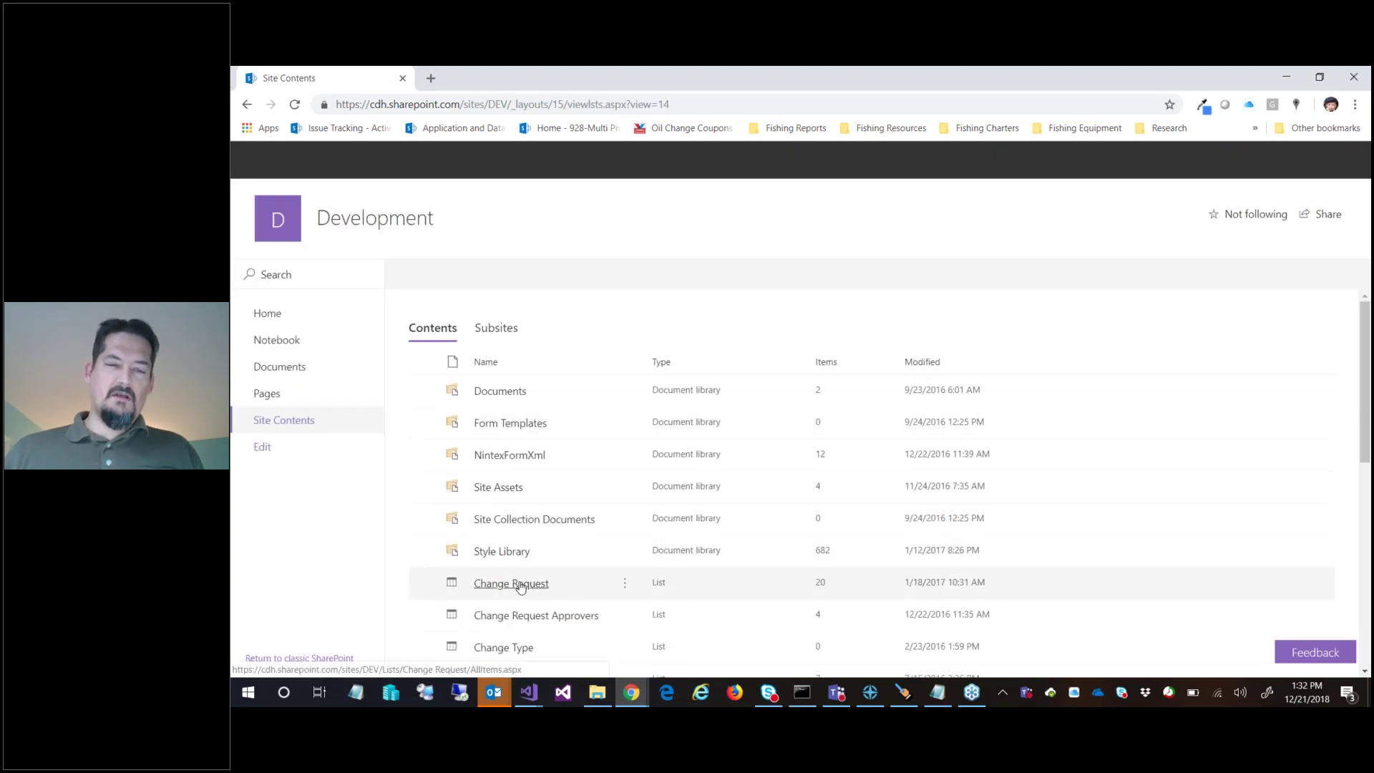
{"action": "left_click", "coordinate": [518, 584]}
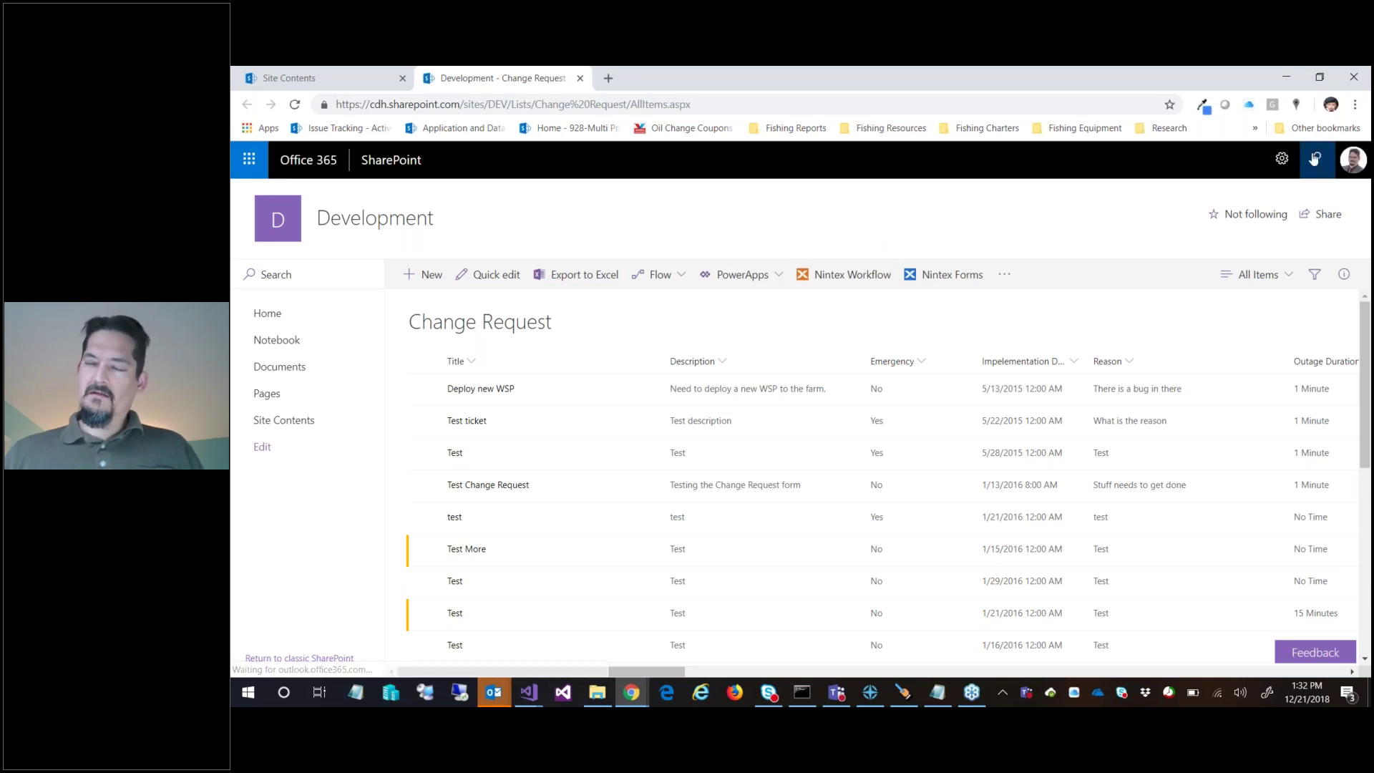
{"action": "left_click", "coordinate": [1281, 158]}
{"action": "left_click", "coordinate": [1168, 342]}
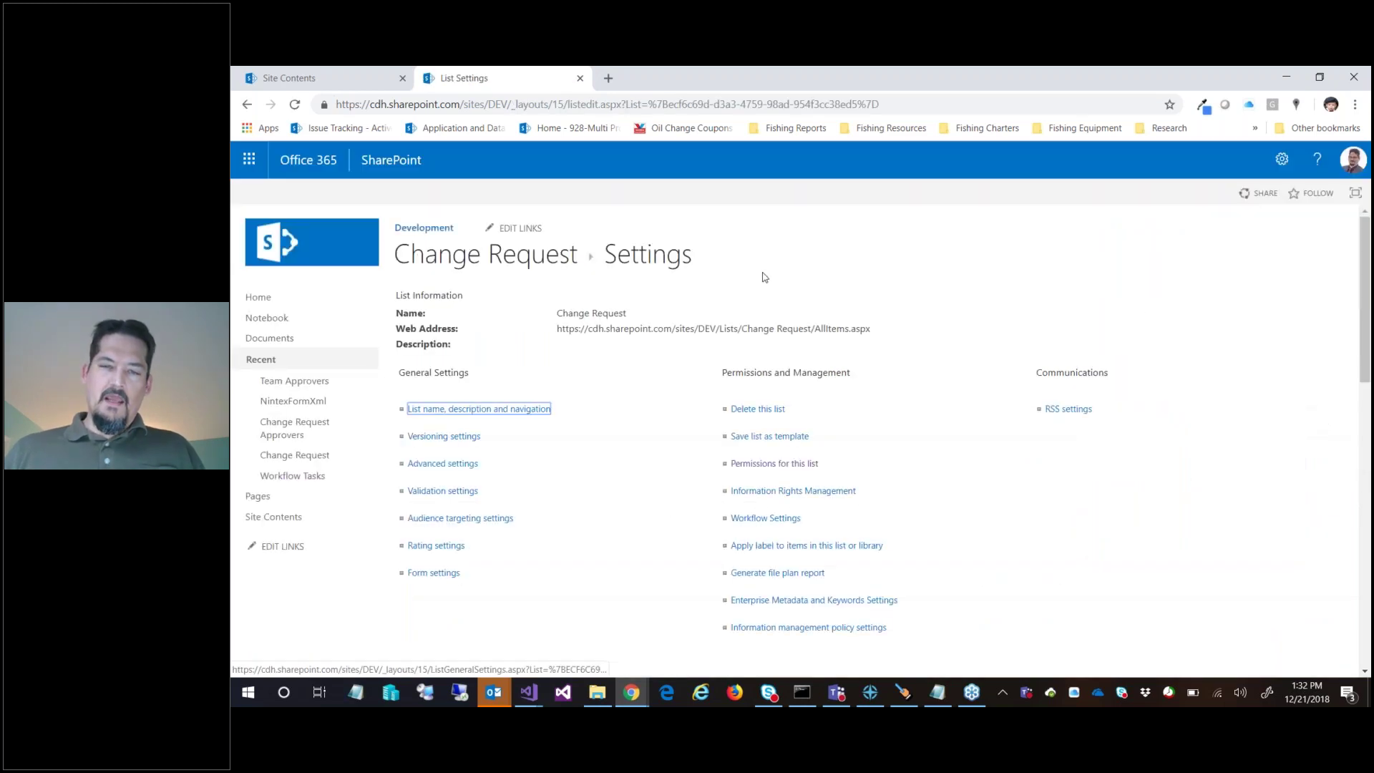
{"action": "scroll", "coordinate": [835, 420], "scroll_direction": "down", "scroll_amount": 1}
{"action": "left_click", "coordinate": [787, 389]}
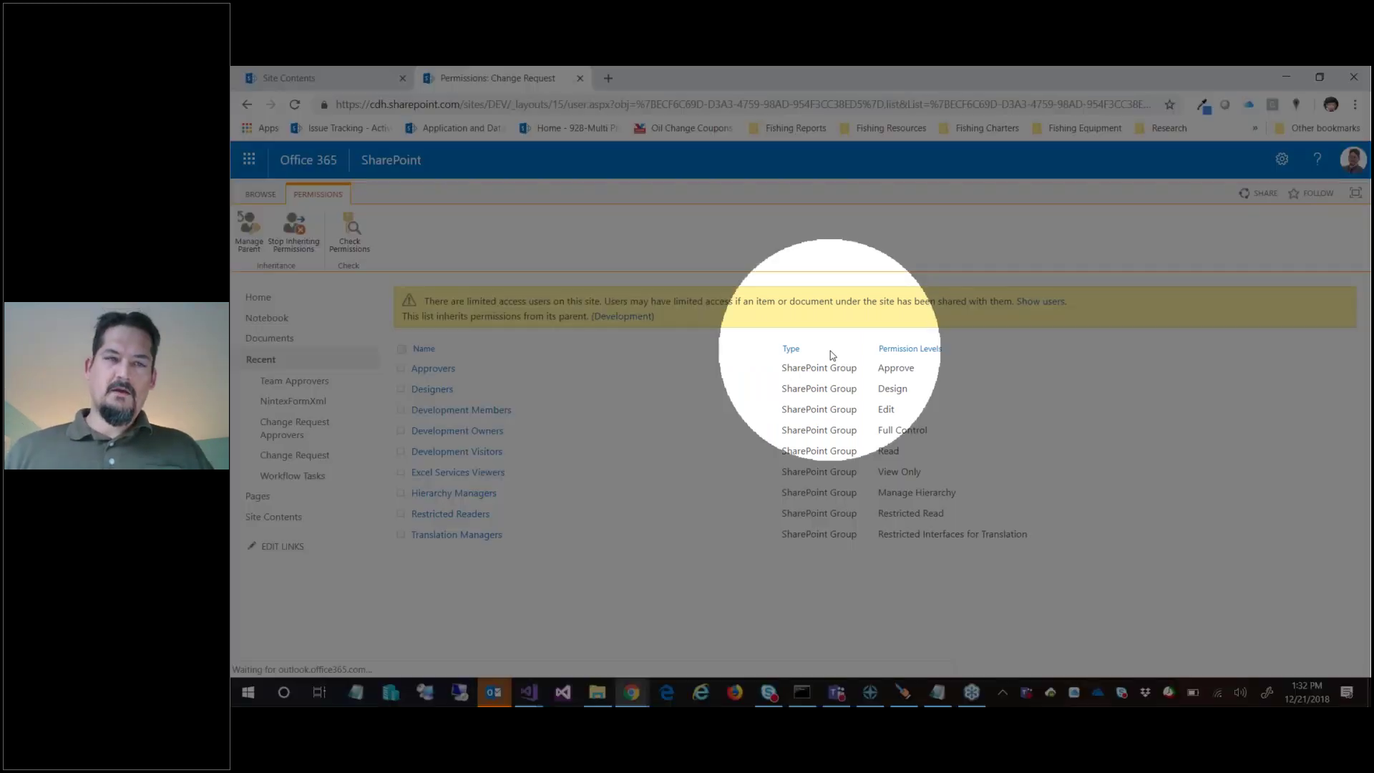
Run Check Permissions on the Change Request list for the guest user
{"action": "left_click", "coordinate": [351, 227]}
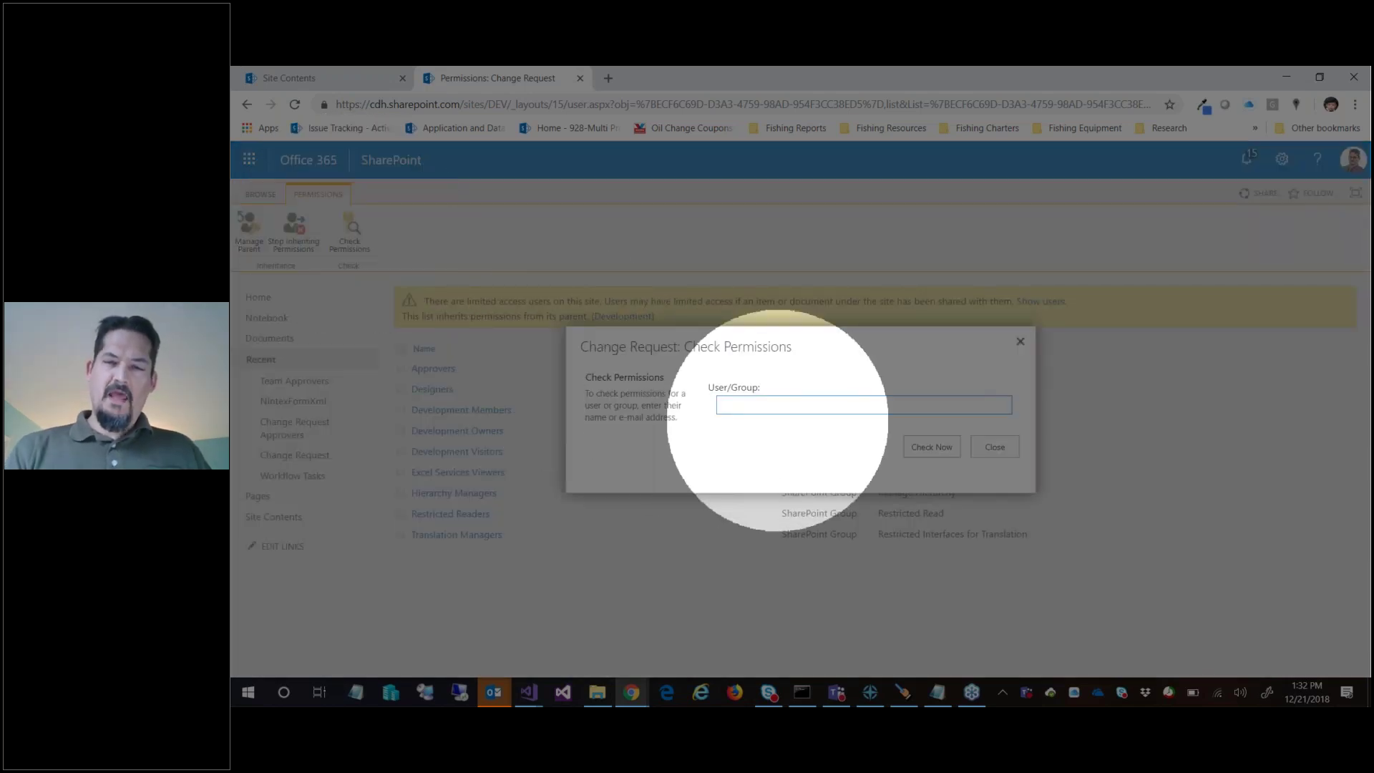
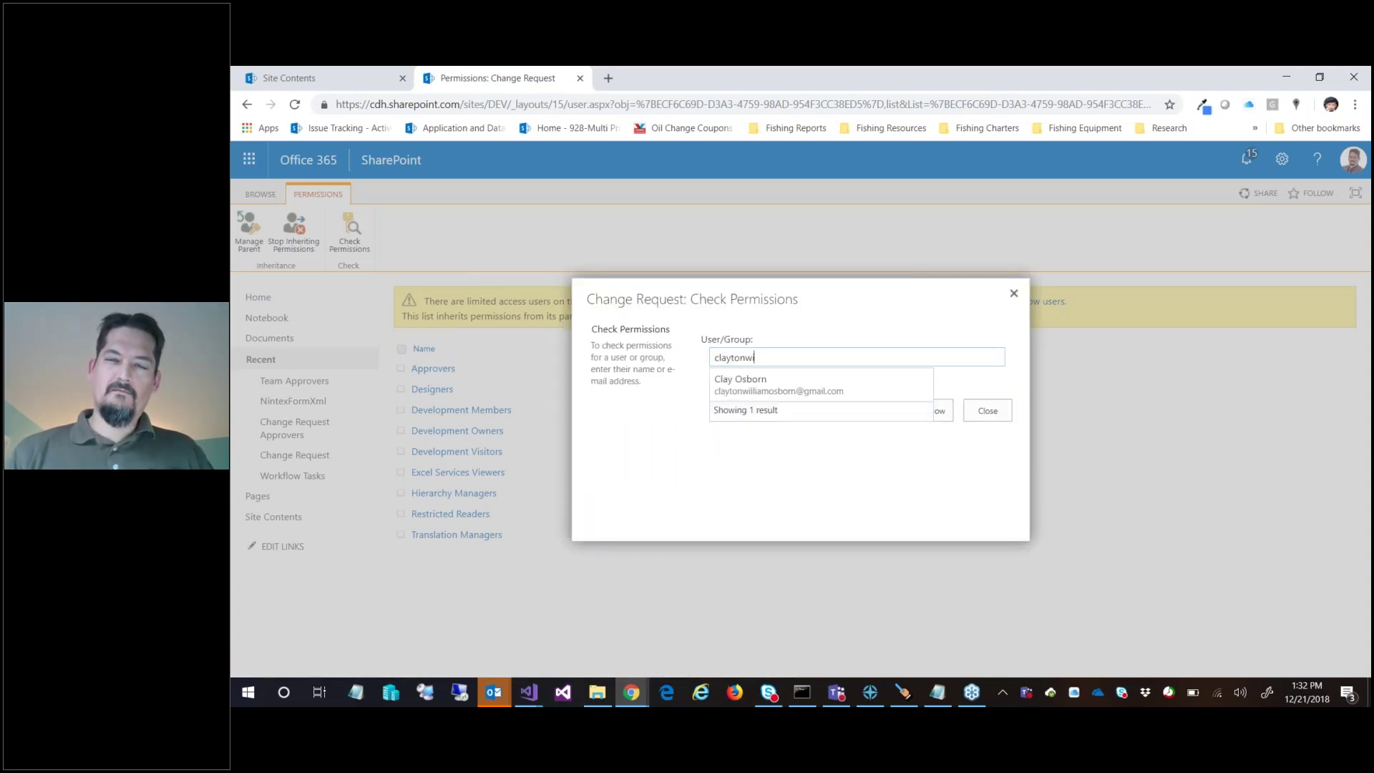
{"action": "left_click", "coordinate": [799, 387]}
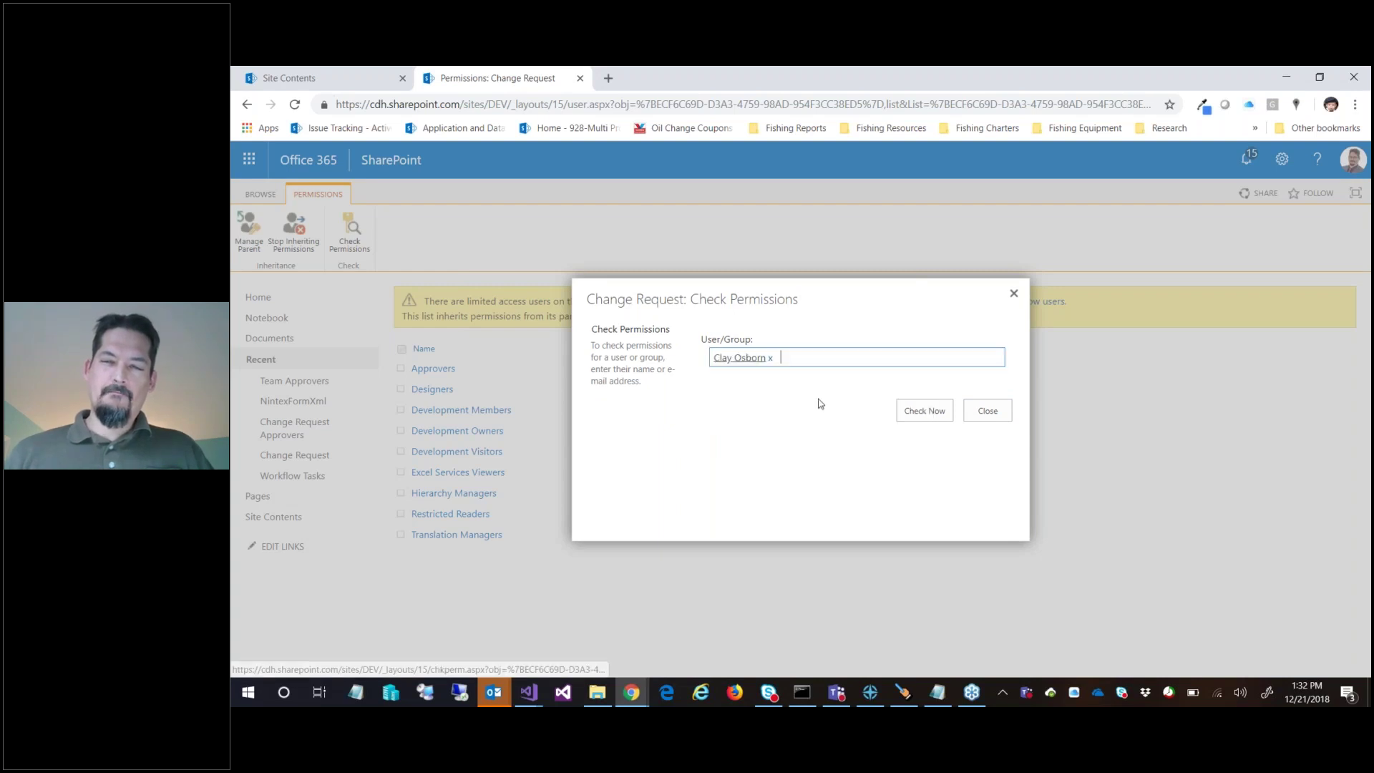
{"action": "left_click", "coordinate": [912, 412]}
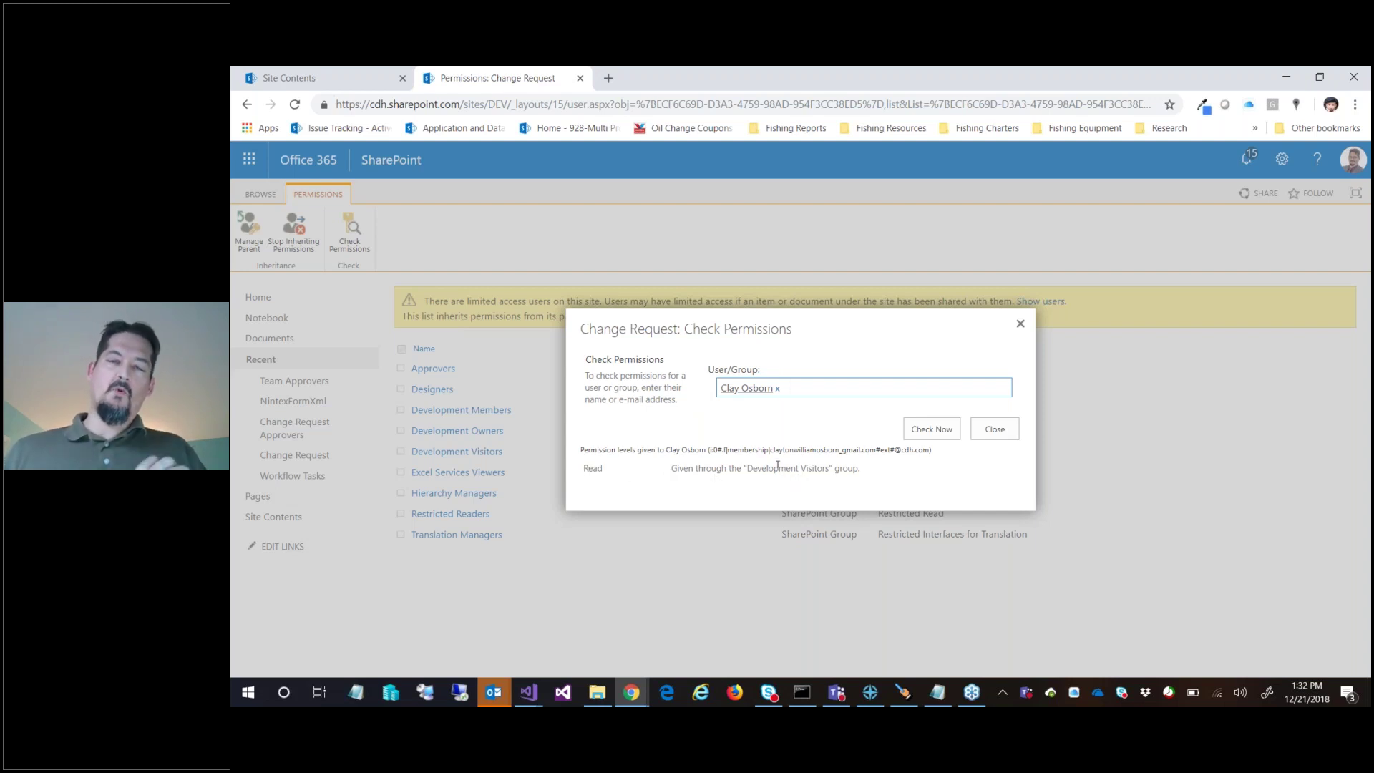
Note the Read access granted through Development Visitors, then close the results
{"action": "left_click_drag", "start_coordinate": [744, 474], "coordinate": [859, 487]}
{"action": "left_click", "coordinate": [850, 472]}
{"action": "left_click", "coordinate": [794, 469]}
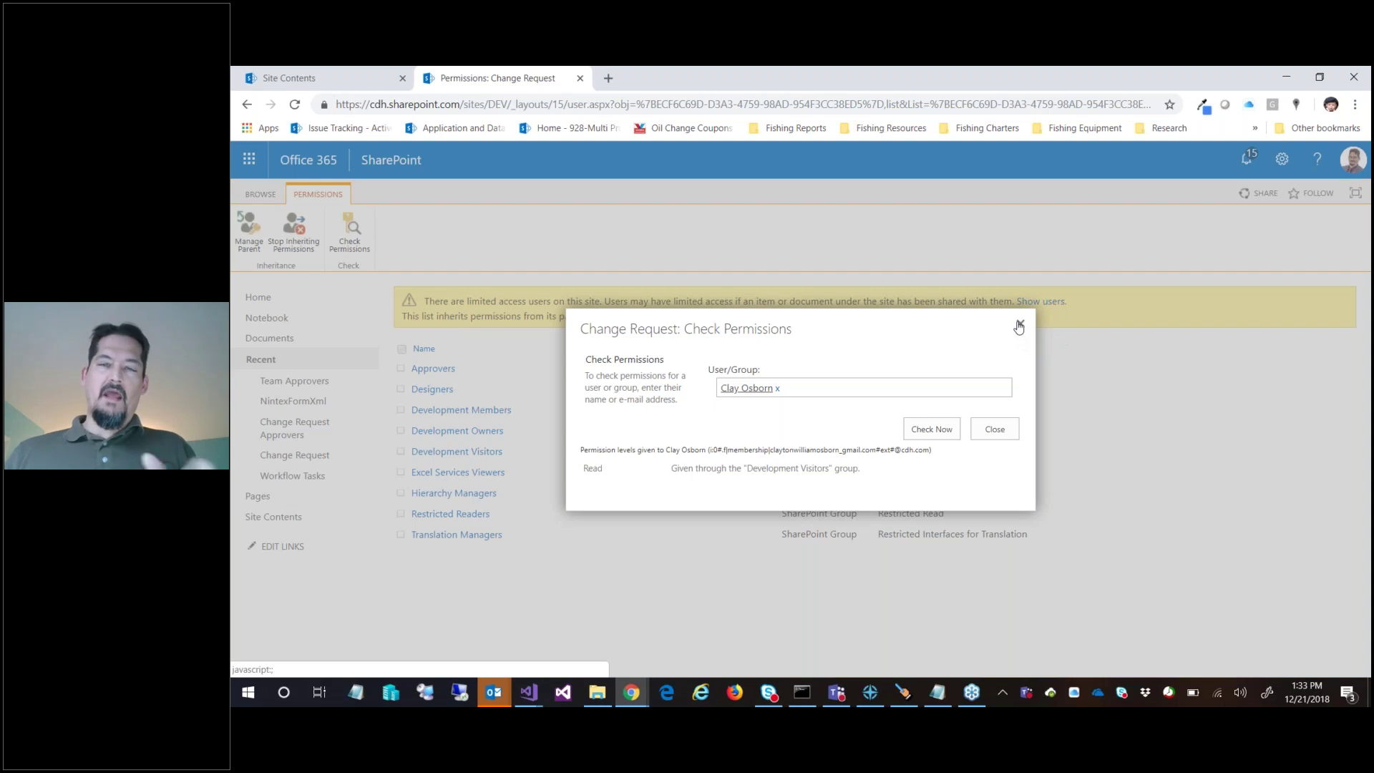
{"action": "left_click", "coordinate": [1019, 327]}
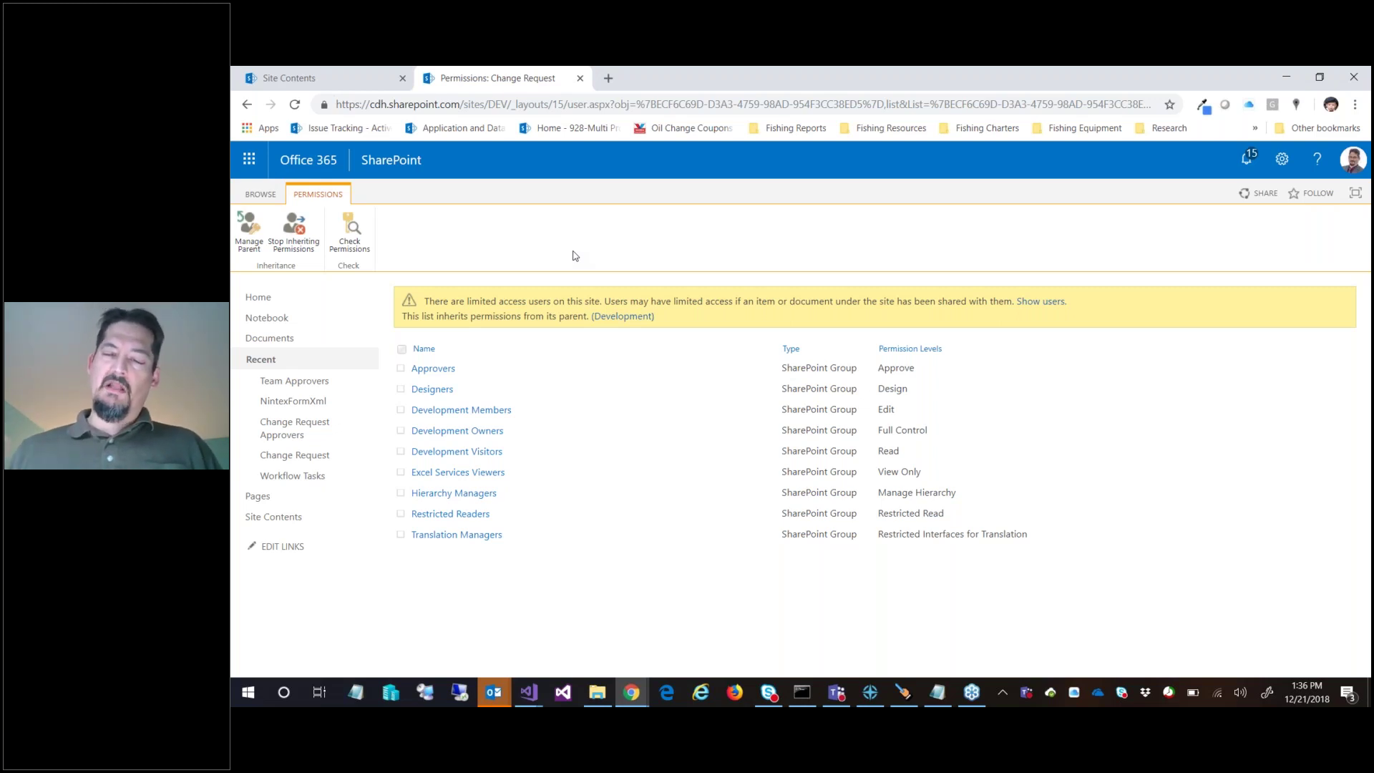
Go from the Site Contents tab to Site settings > Site collection features
{"action": "left_click", "coordinate": [360, 80]}
{"action": "left_click", "coordinate": [1281, 158]}
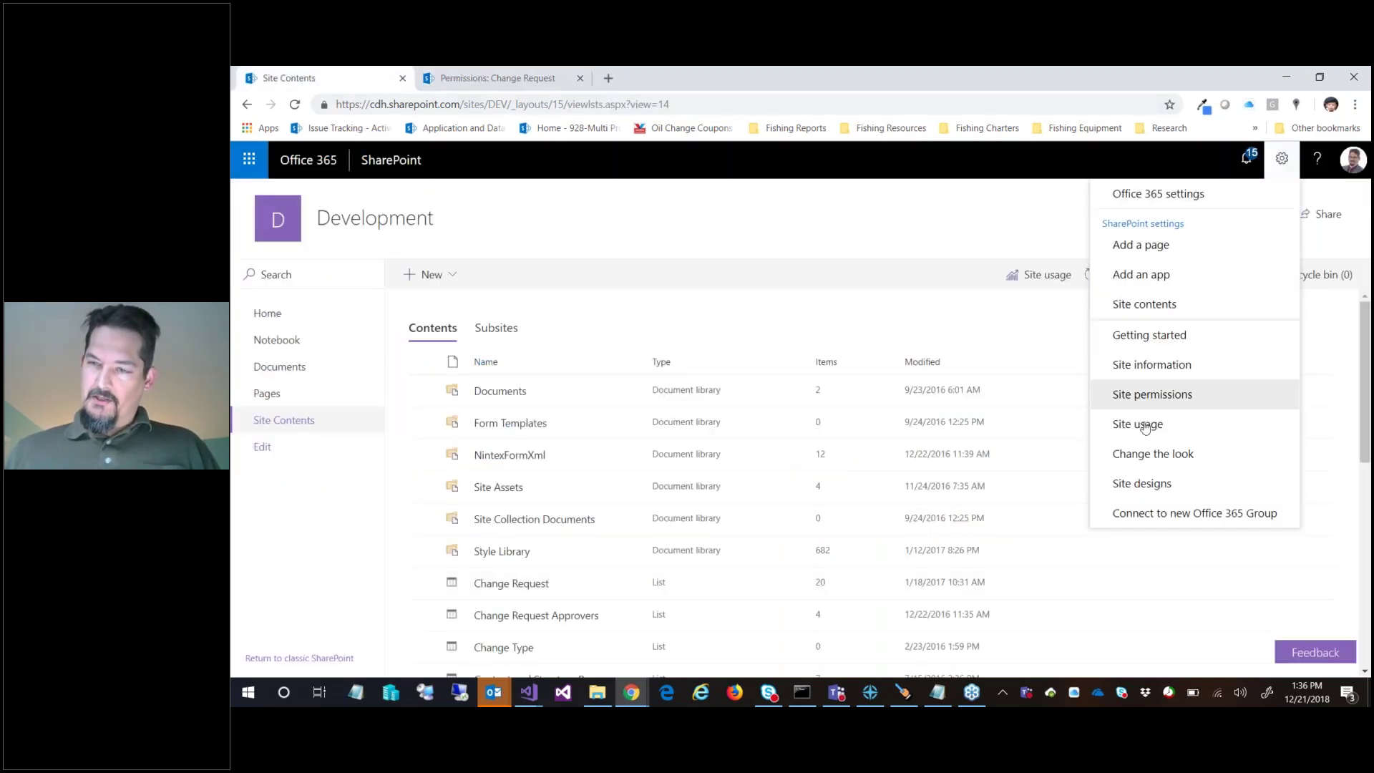
{"action": "left_click", "coordinate": [975, 236]}
{"action": "left_click", "coordinate": [1226, 276]}
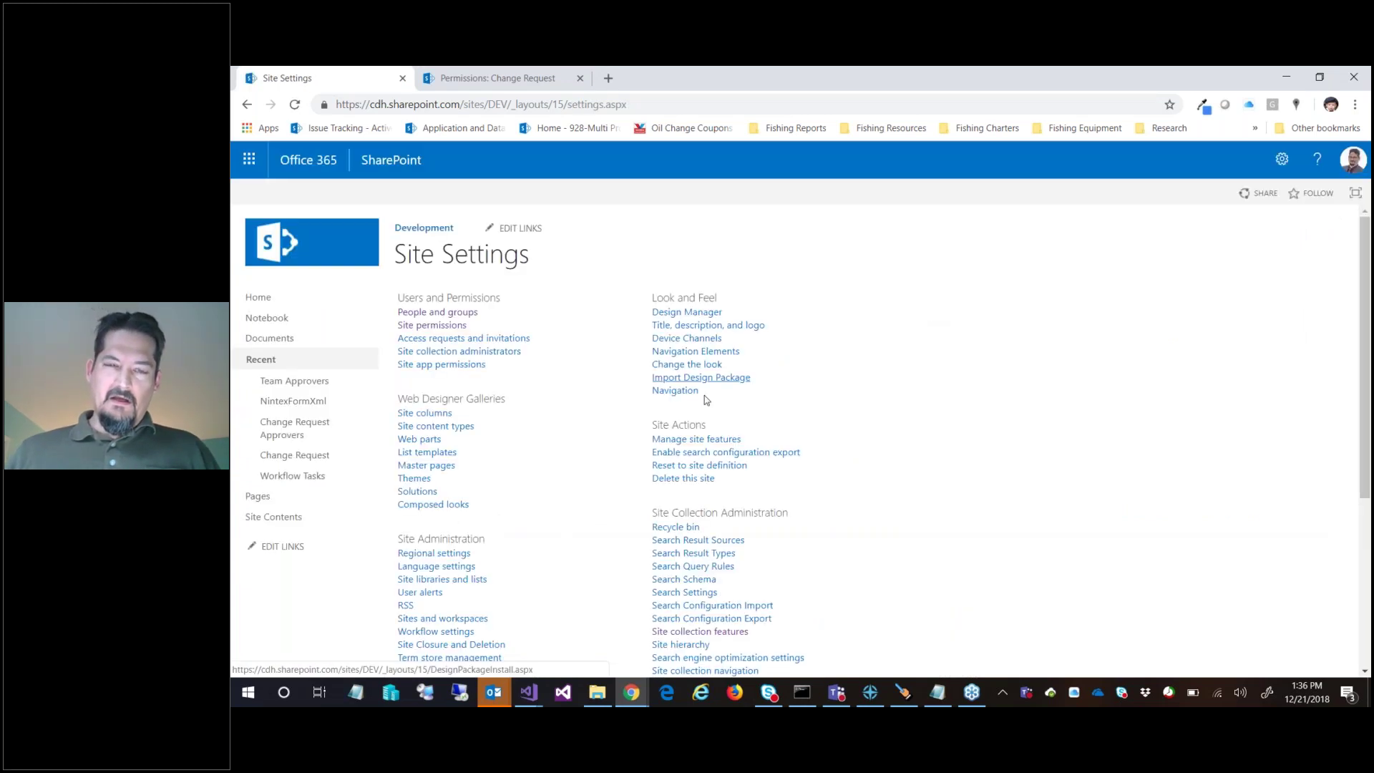
{"action": "scroll", "coordinate": [704, 395], "scroll_direction": "down", "scroll_amount": 2}
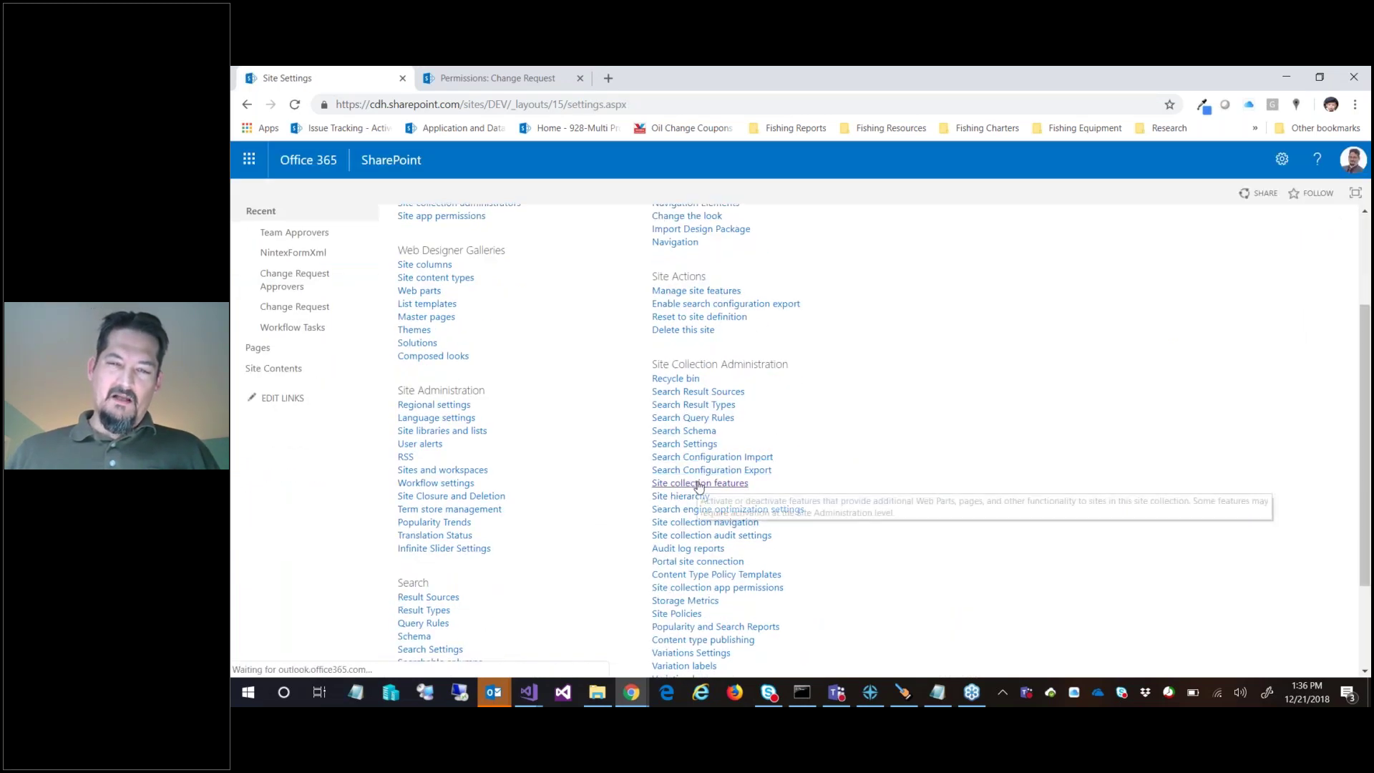
{"action": "left_click", "coordinate": [700, 484]}
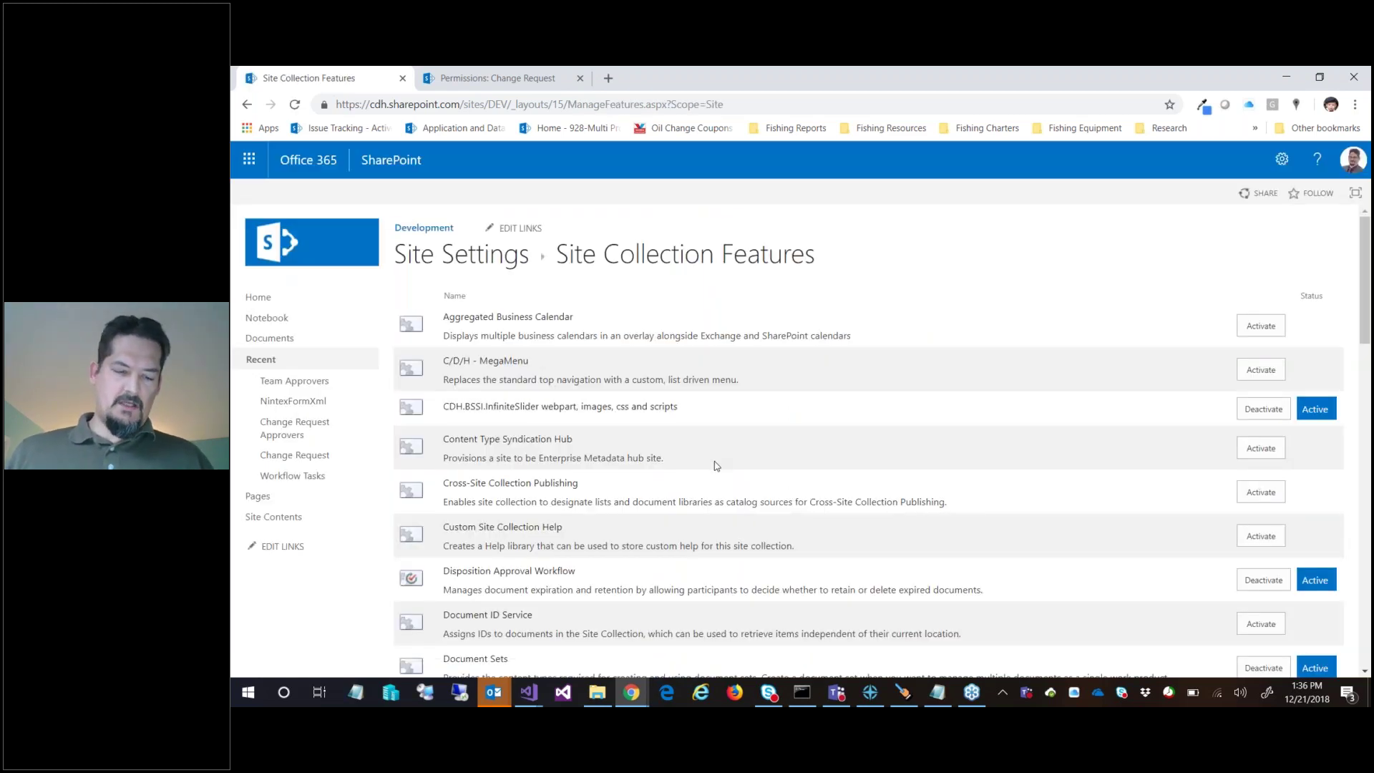
Search the features page for 'limit' to find the lockdown mode feature's Active status
{"action": "key", "text": "ctrl+f"}
{"action": "type", "text": "limit"}
{"action": "scroll", "coordinate": [715, 465], "scroll_direction": "down", "scroll_amount": 1}
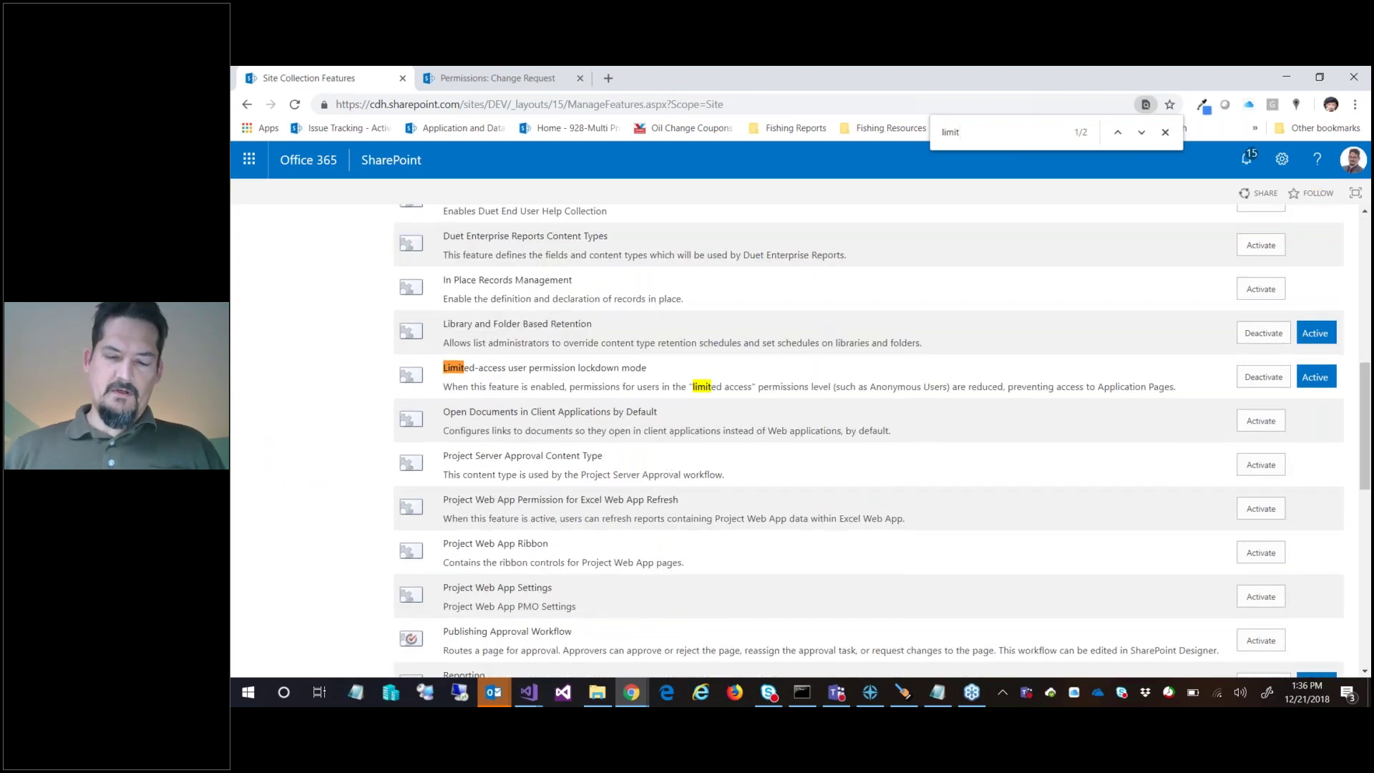